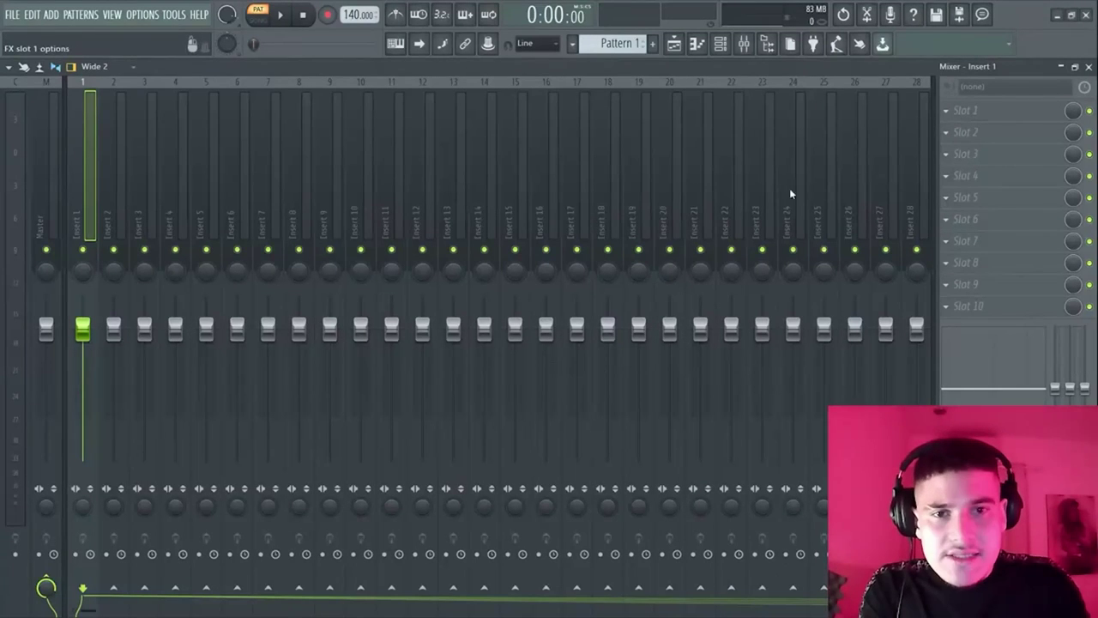
# Step: Load Fruity parametric EQ 2 in Insert 1's first effect slot, enlarge its window, and lower band 2's level
pyautogui.click(786, 346)
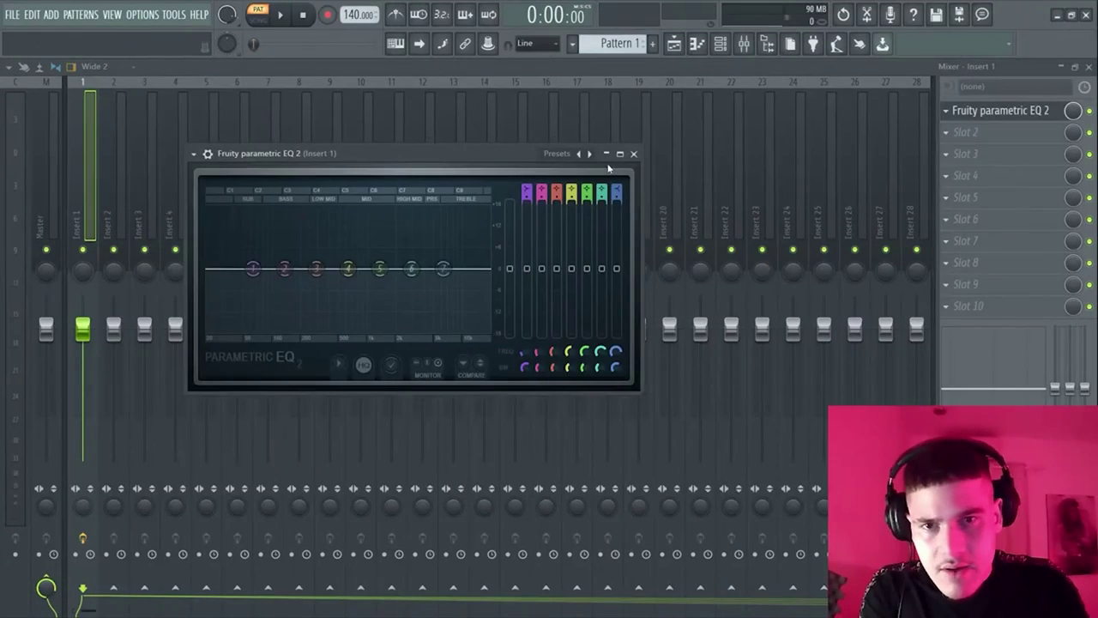
pyautogui.click(620, 153)
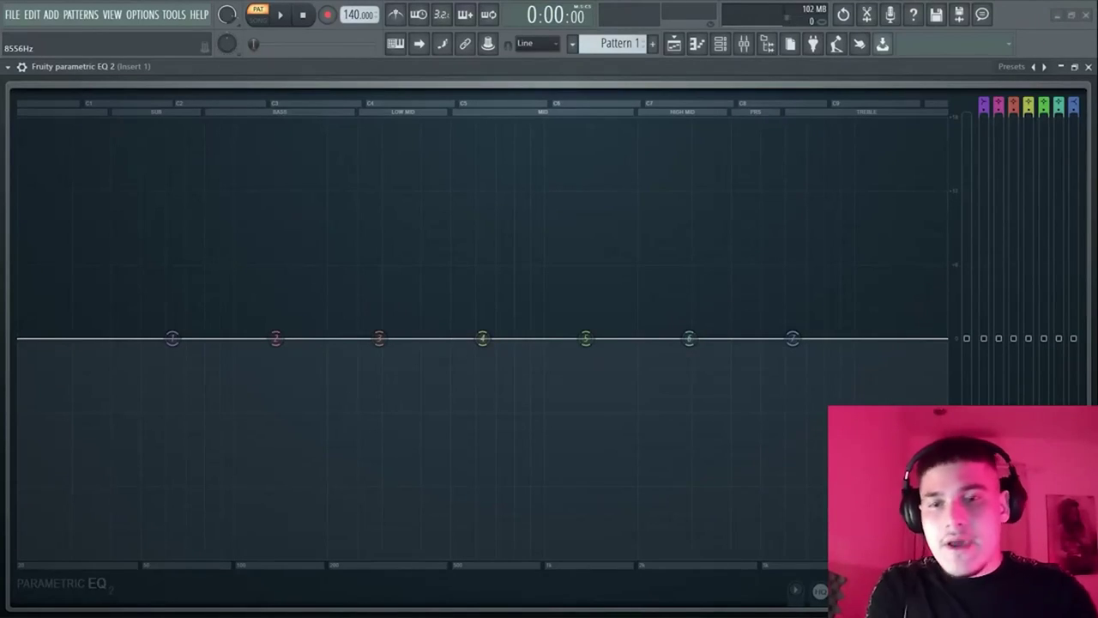
pyautogui.moveTo(995, 340); pyautogui.dragTo(998, 482)
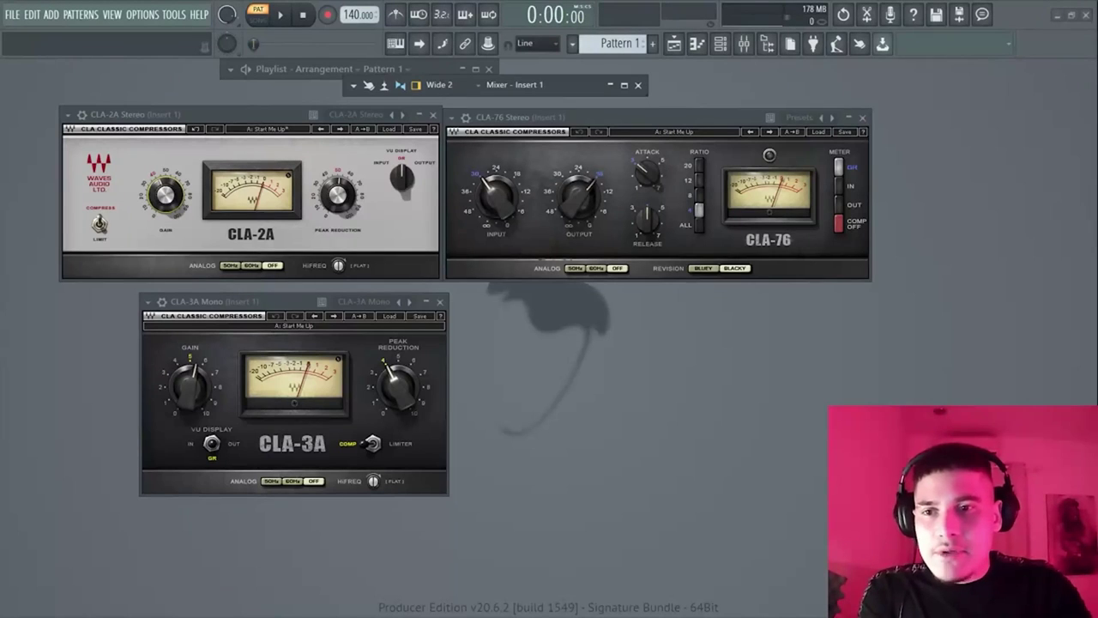
# Step: Bring the mixer to full size and close the CLA-3A, CLA-76 and CLA-2A compressor windows
pyautogui.click(623, 84)
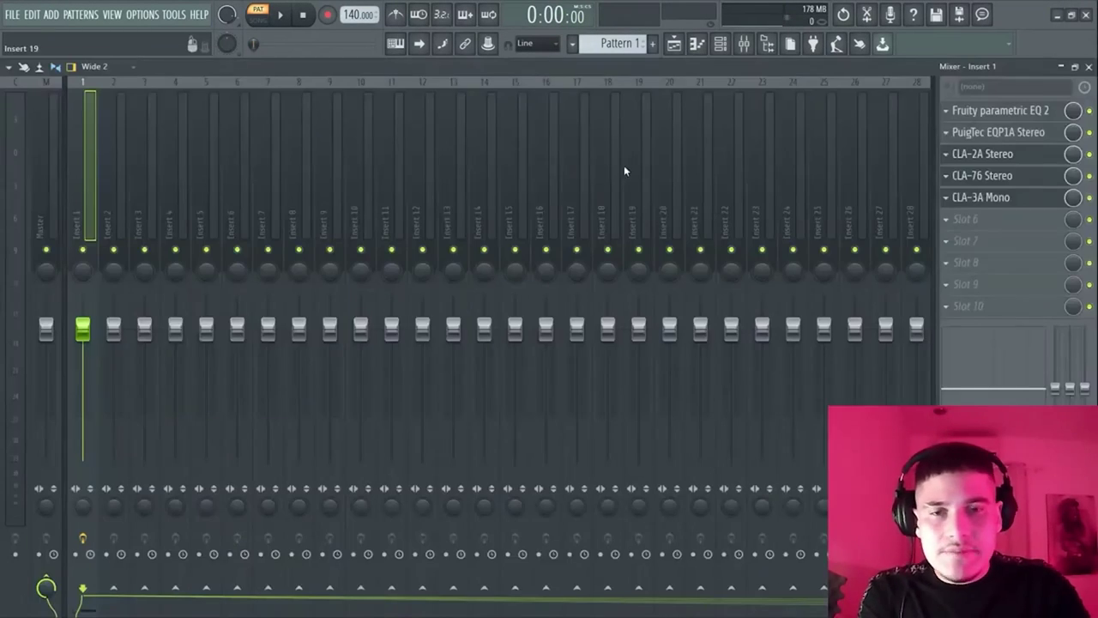
pyautogui.click(985, 201)
pyautogui.click(446, 303)
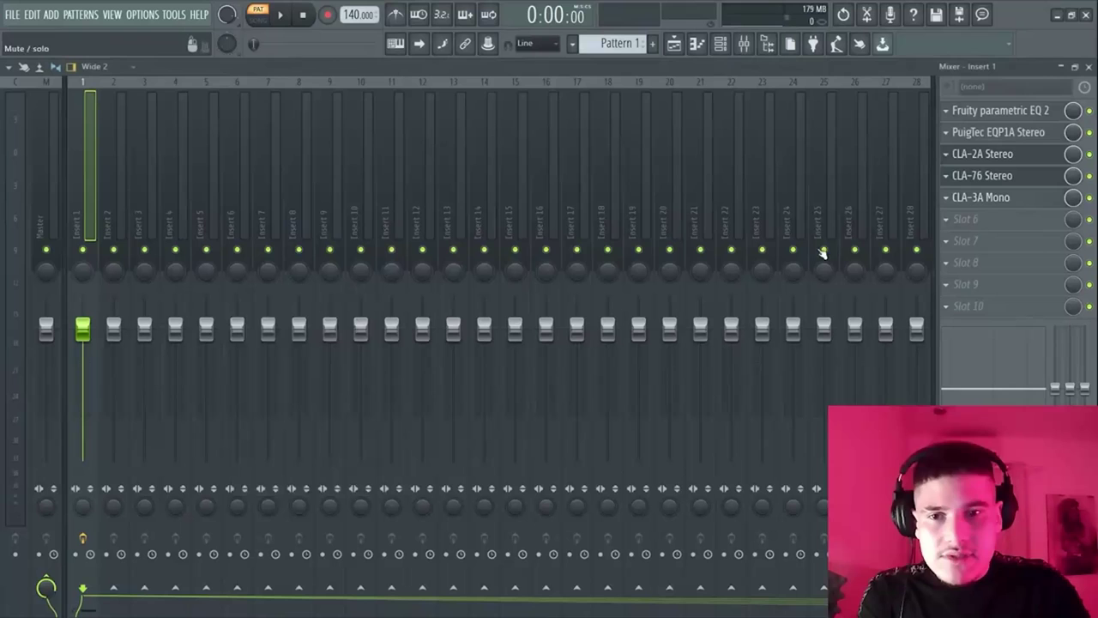
pyautogui.click(1010, 180)
pyautogui.click(865, 114)
pyautogui.click(995, 155)
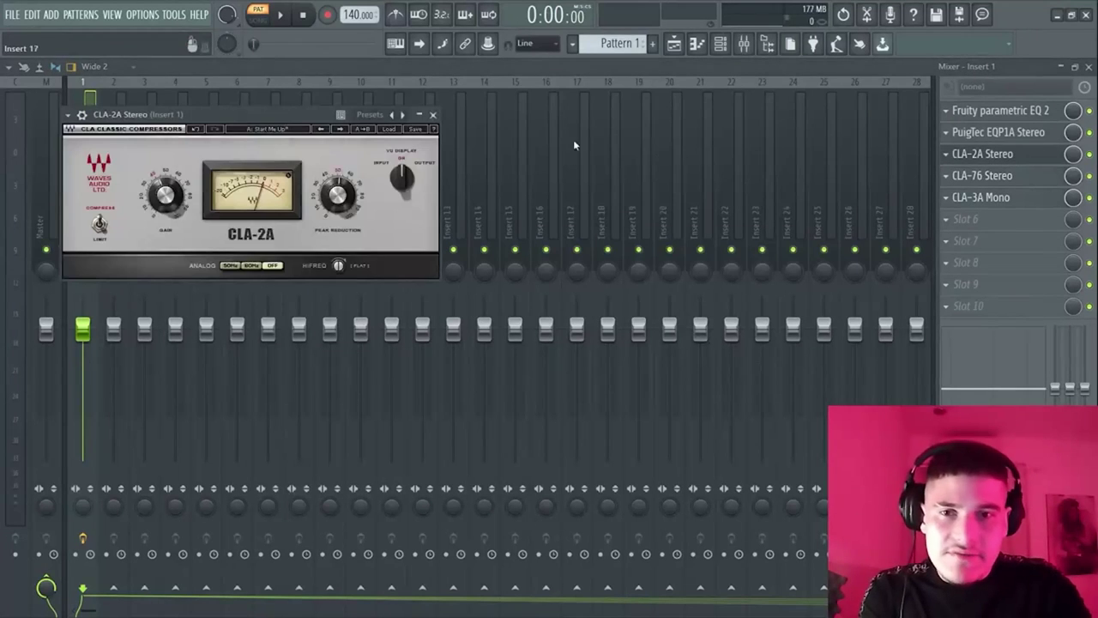
pyautogui.click(432, 114)
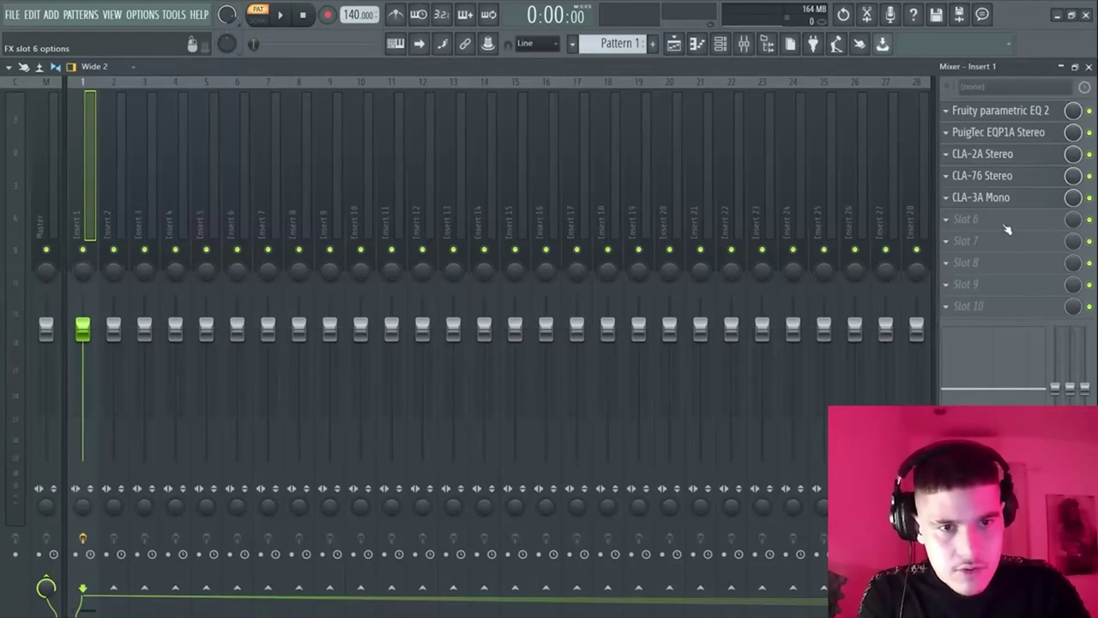
# Step: Add Fruity WaveShaper to Insert 1's sixth effect slot
pyautogui.click(992, 202)
pyautogui.press('Escape')
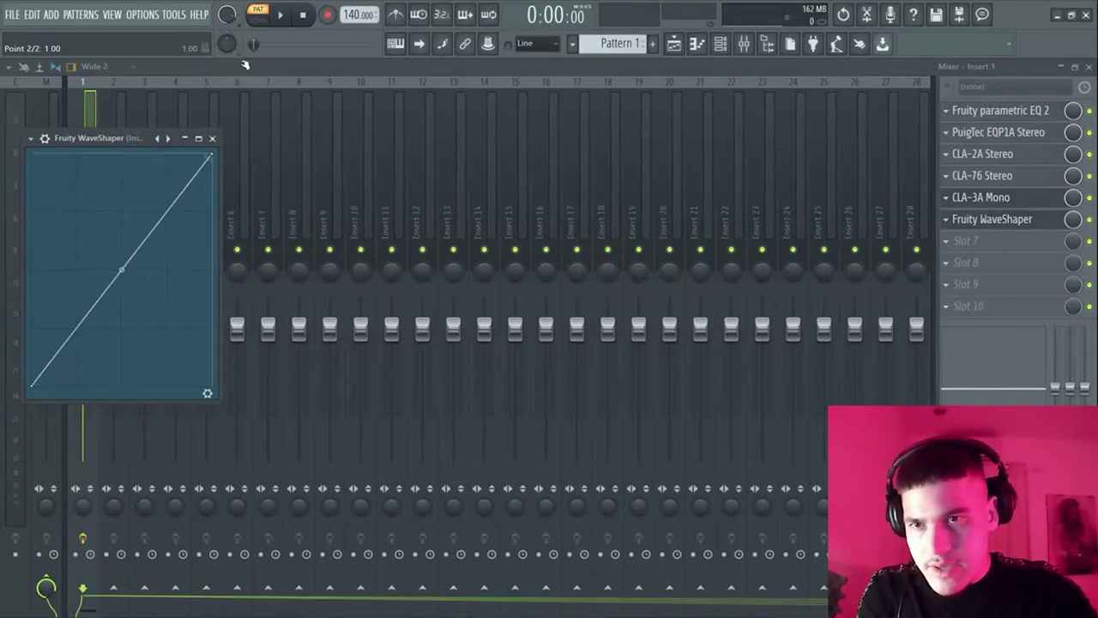
# Step: Load the clean sample 808 (The Box x Spinz) 2 from the #SAUCE SECRETO 1 kit into the sampler channel, routed to Insert 2
pyautogui.click(719, 43)
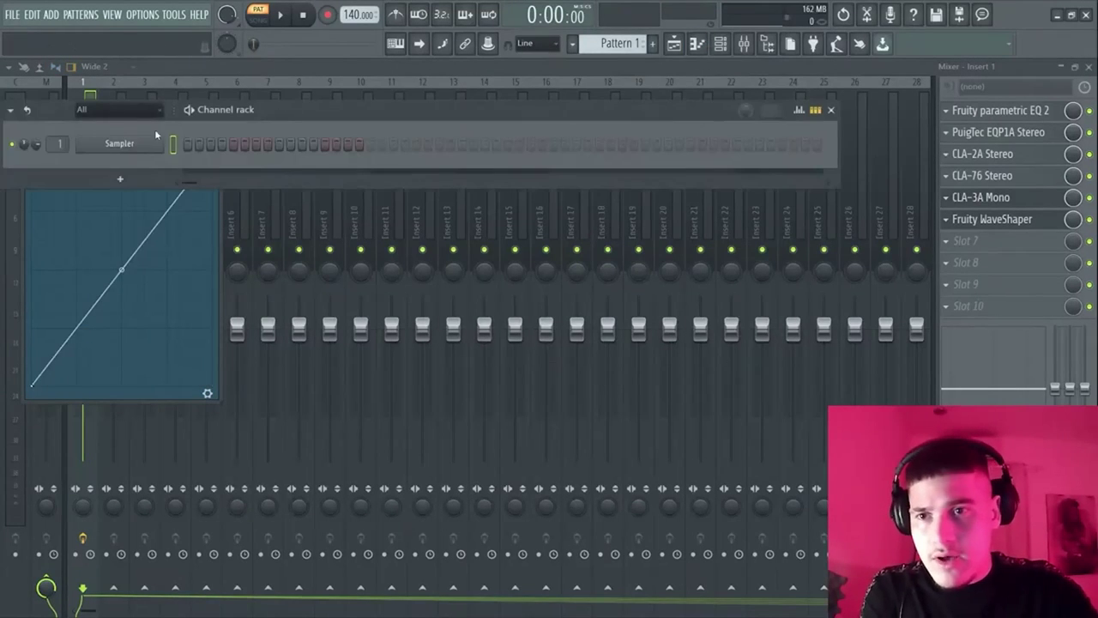
pyautogui.click(766, 45)
pyautogui.scroll(-2, 87, 421)
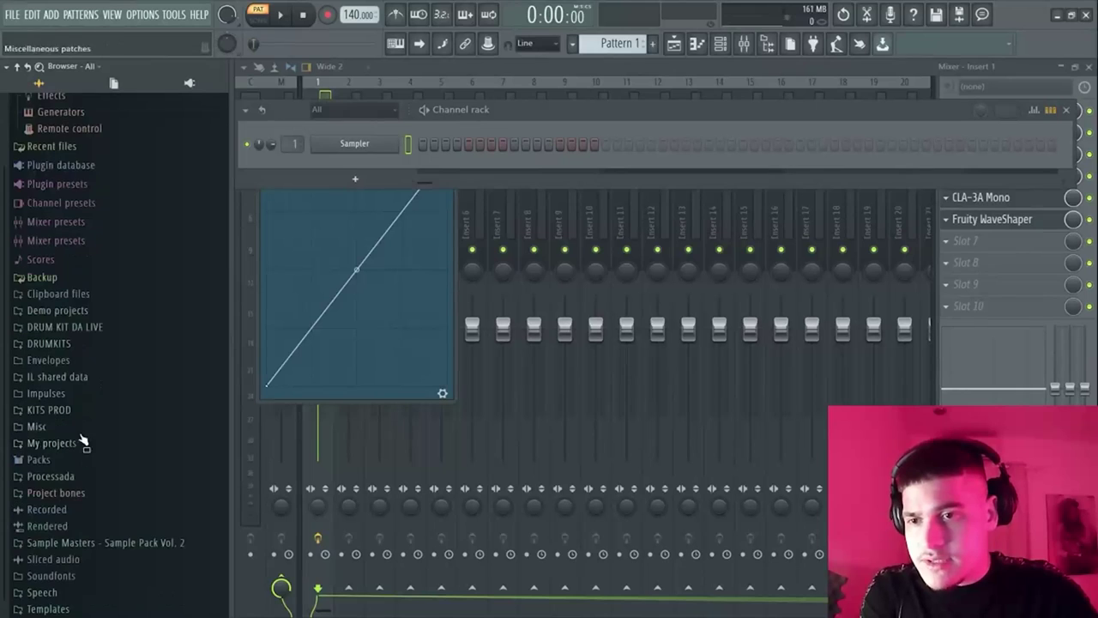
pyautogui.click(69, 410)
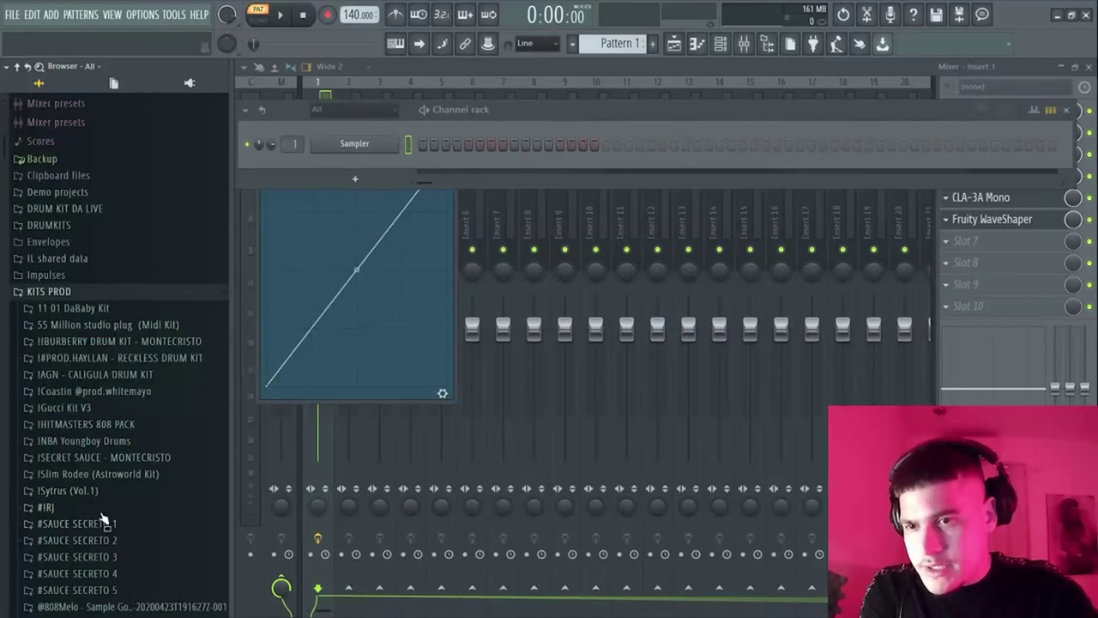
pyautogui.click(102, 517)
pyautogui.moveTo(132, 500); pyautogui.dragTo(382, 163)
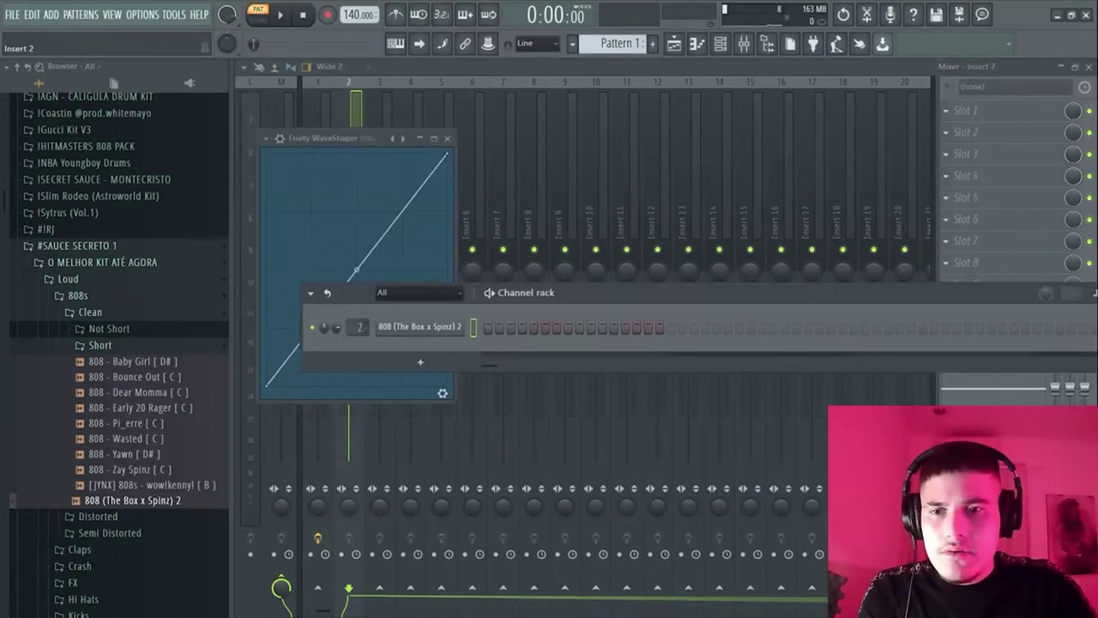
# Step: Load Fruity parametric EQ 2 on Insert 2, move it to slot 2, and add Fruity WaveShaper above it
pyautogui.click(367, 112)
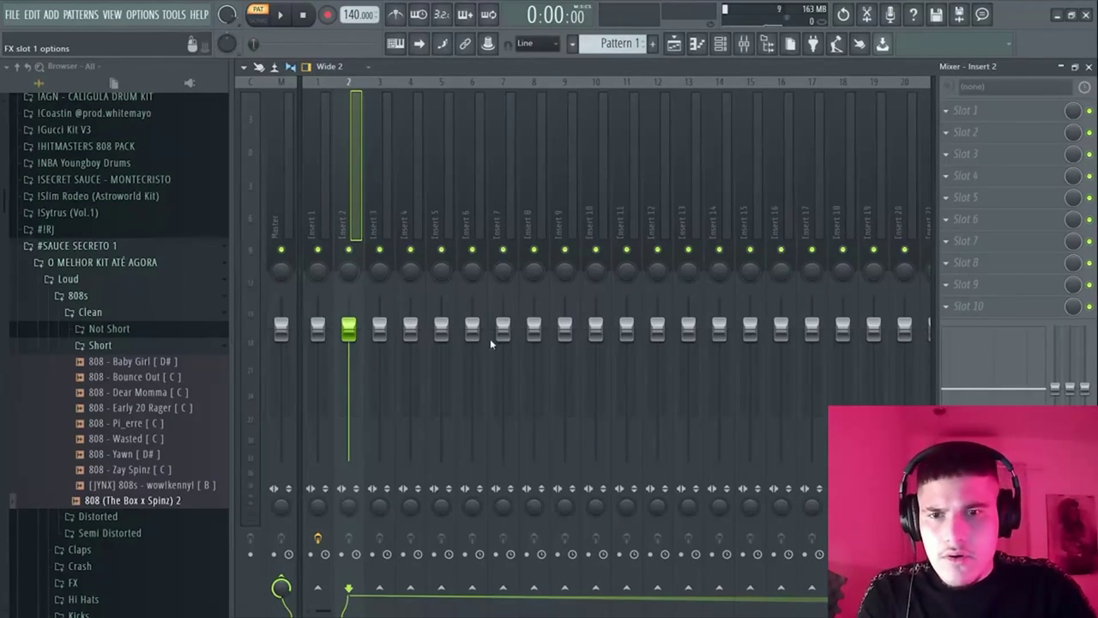
pyautogui.click(771, 341)
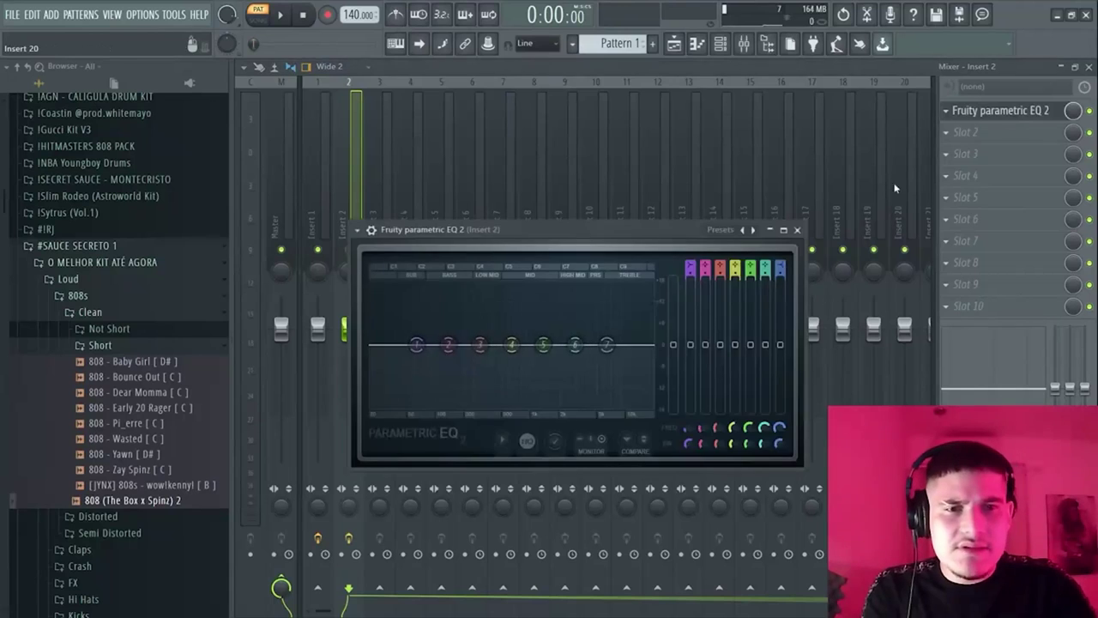
pyautogui.moveTo(972, 114); pyautogui.dragTo(973, 133)
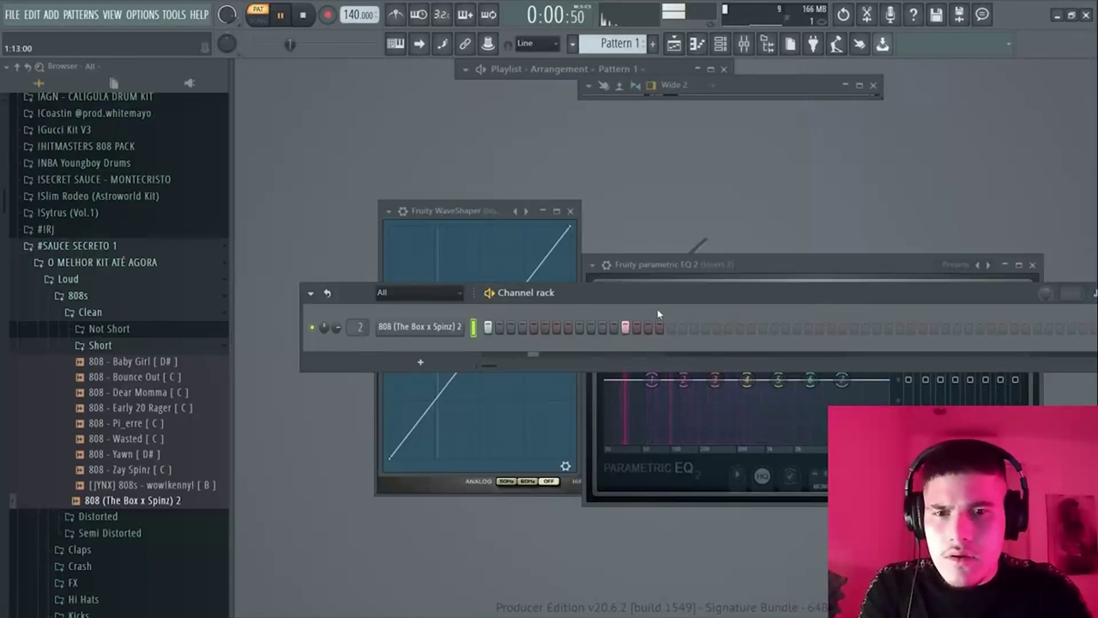
# Step: Bend the WaveShaper curve to 100% tension while the 808 plays, watch the EQ spectrum, and stop playback
pyautogui.click(452, 216)
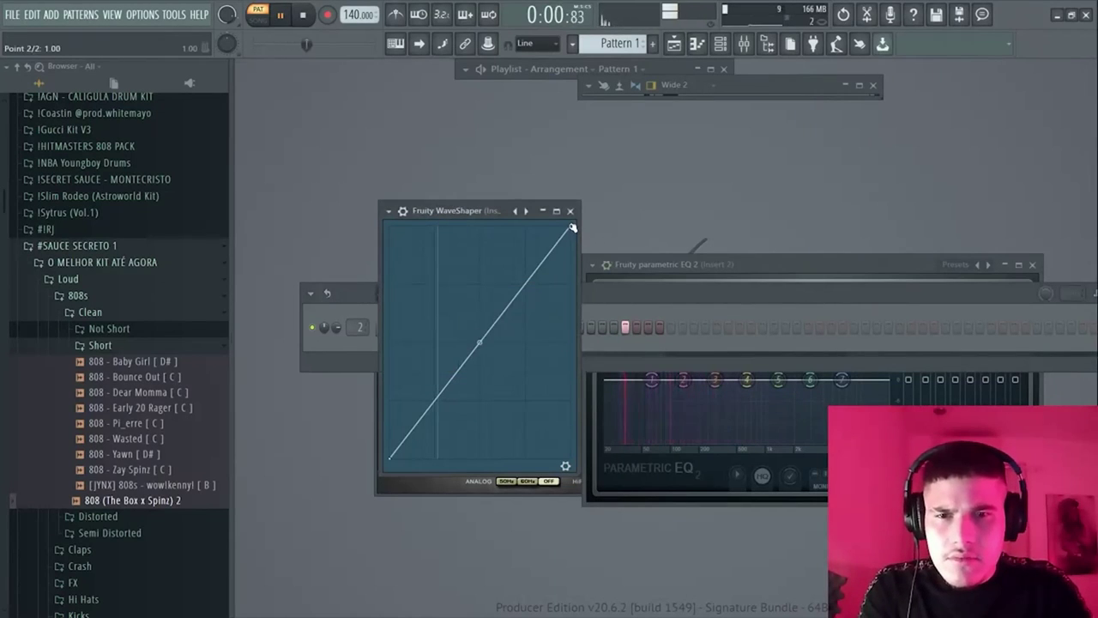
pyautogui.moveTo(569, 226)
pyautogui.mouseDown()
pyautogui.moveTo(598, 271)
pyautogui.moveTo(598, 302)
pyautogui.moveTo(558, 336)
pyautogui.moveTo(573, 312)
pyautogui.moveTo(570, 227)
pyautogui.mouseUp()
pyautogui.moveTo(478, 343); pyautogui.dragTo(479, 227)
pyautogui.click(801, 267)
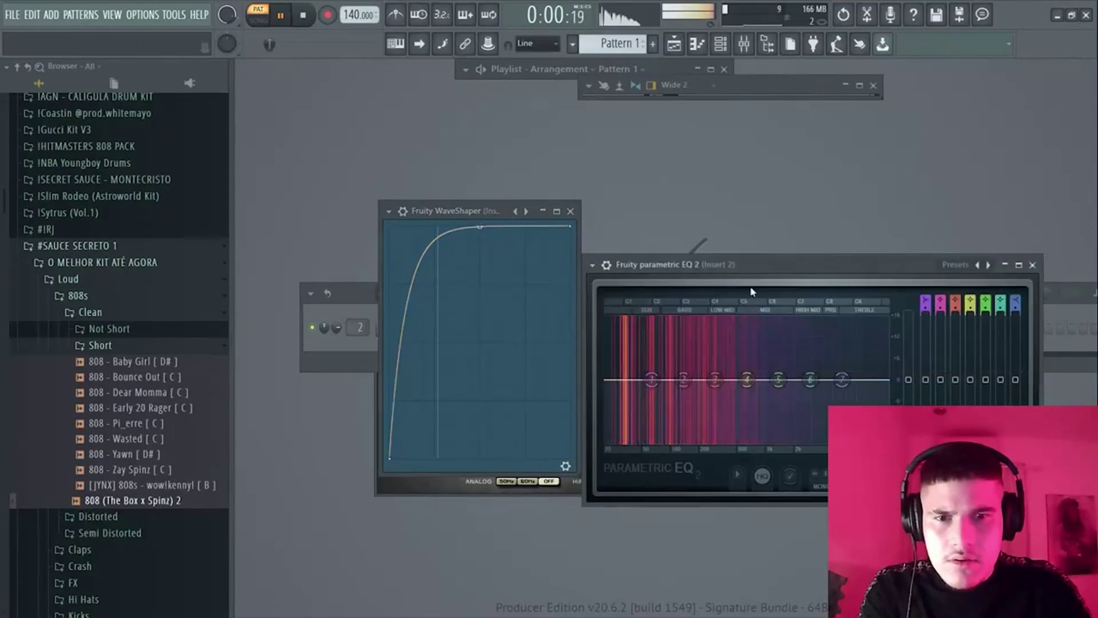
pyautogui.moveTo(480, 228)
pyautogui.mouseDown()
pyautogui.moveTo(481, 432)
pyautogui.moveTo(479, 227)
pyautogui.mouseUp()
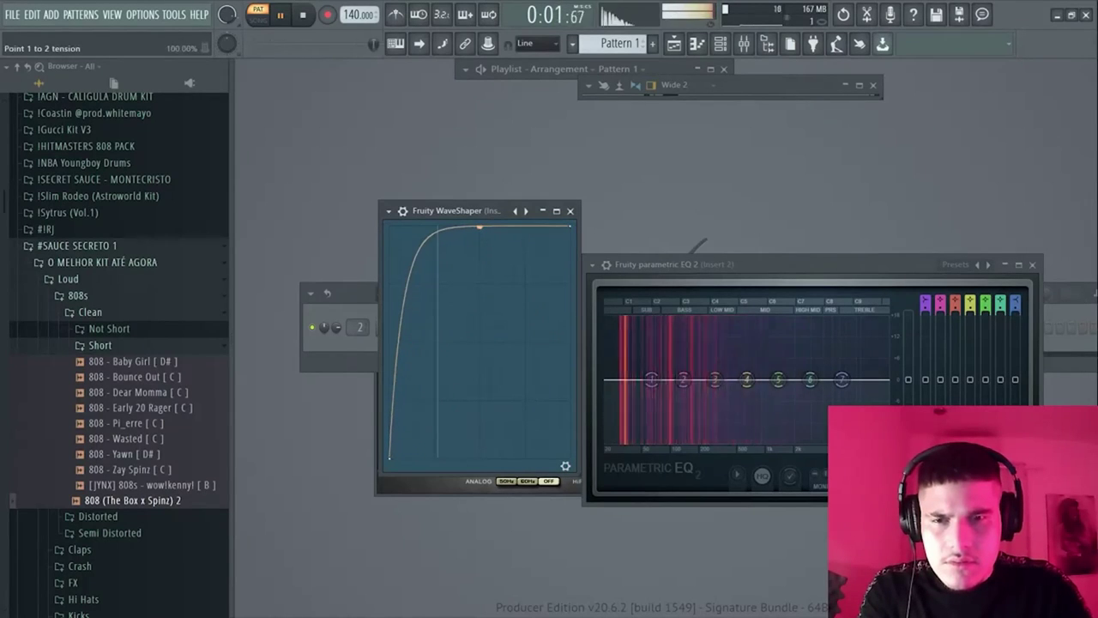
pyautogui.press('space')
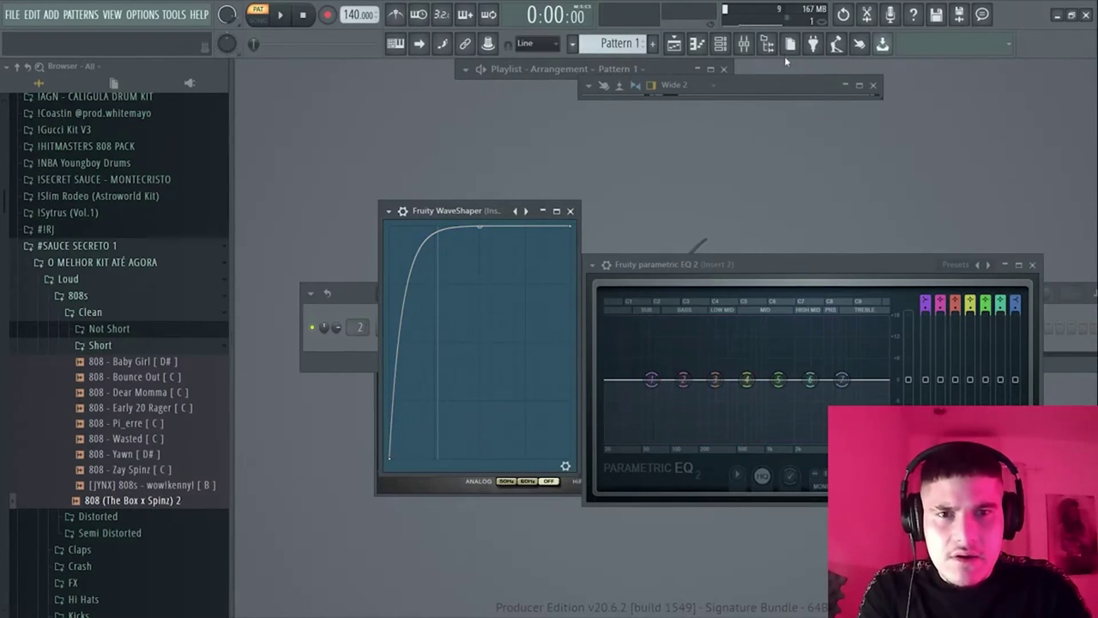
# Step: Return to Insert 2 in the full-size mixer and replace Fruity WaveShaper with Fruity Fast Dist in slot 1
pyautogui.doubleClick(754, 89)
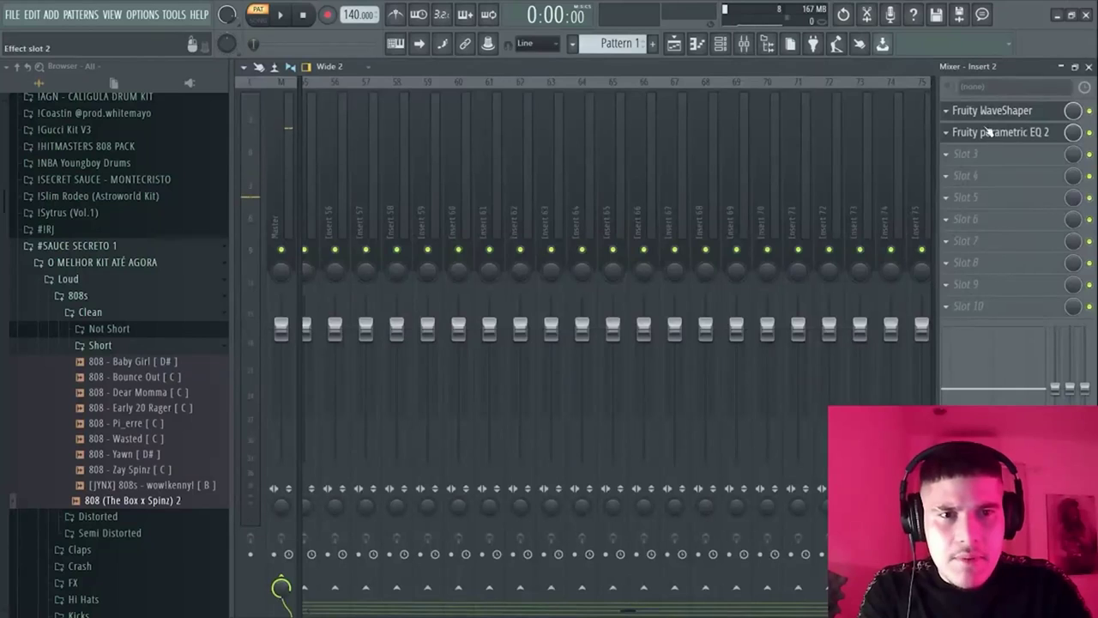
pyautogui.scroll(10, 414, 136)
pyautogui.click(463, 140)
pyautogui.click(353, 131)
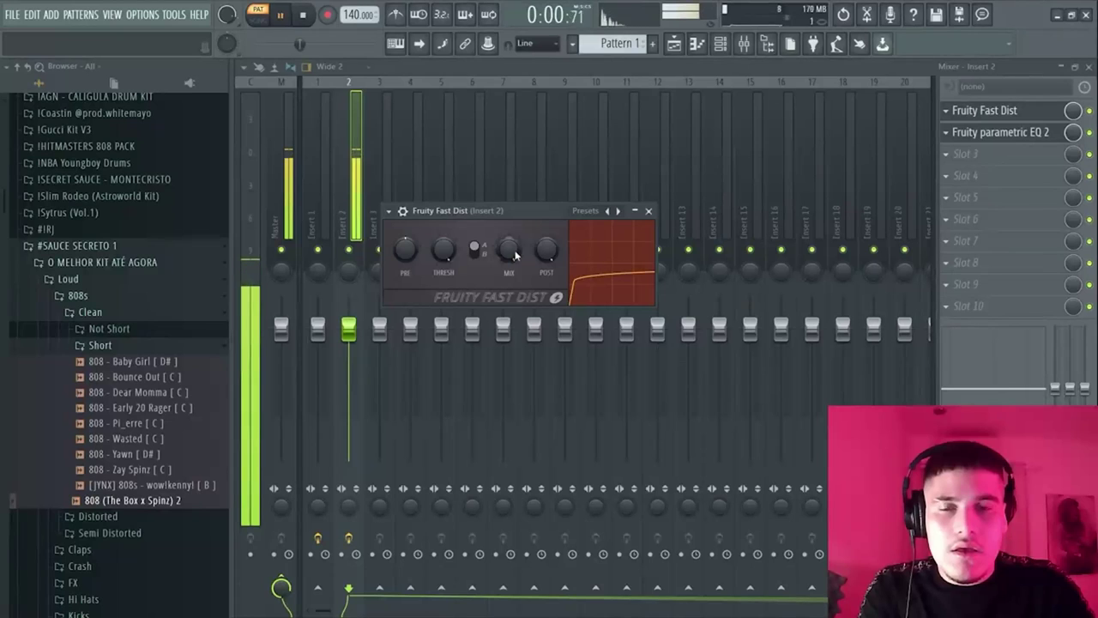
# Step: Lower the Fruity Fast Dist mix while the 808 plays, then stop playback and remove the distortion from Insert 2
pyautogui.moveTo(515, 255); pyautogui.dragTo(515, 281)
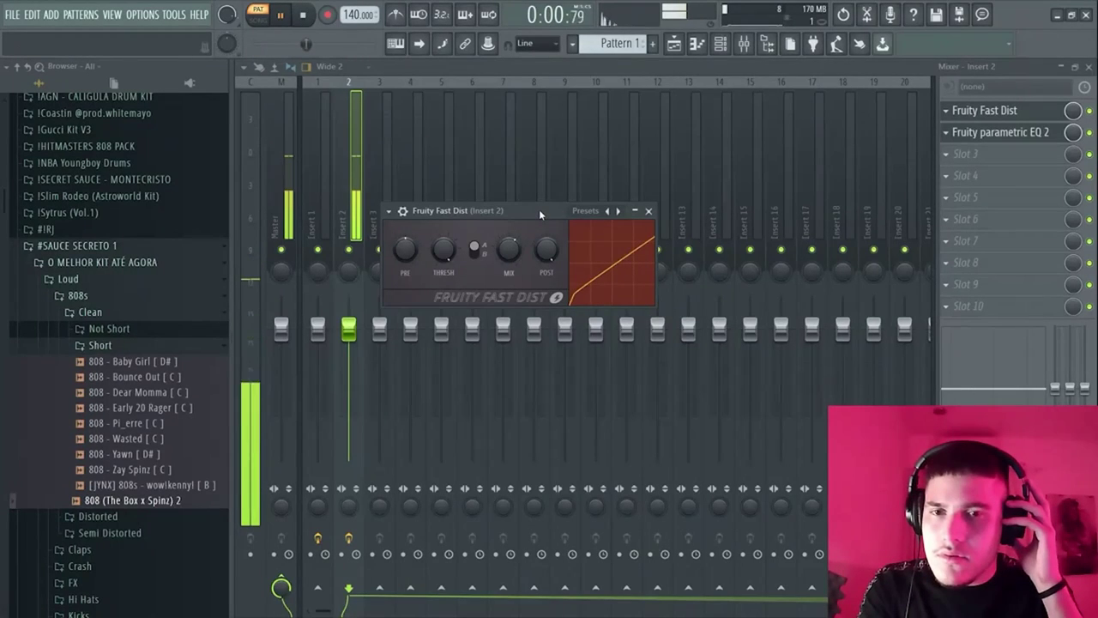
pyautogui.press('space')
pyautogui.click(648, 211)
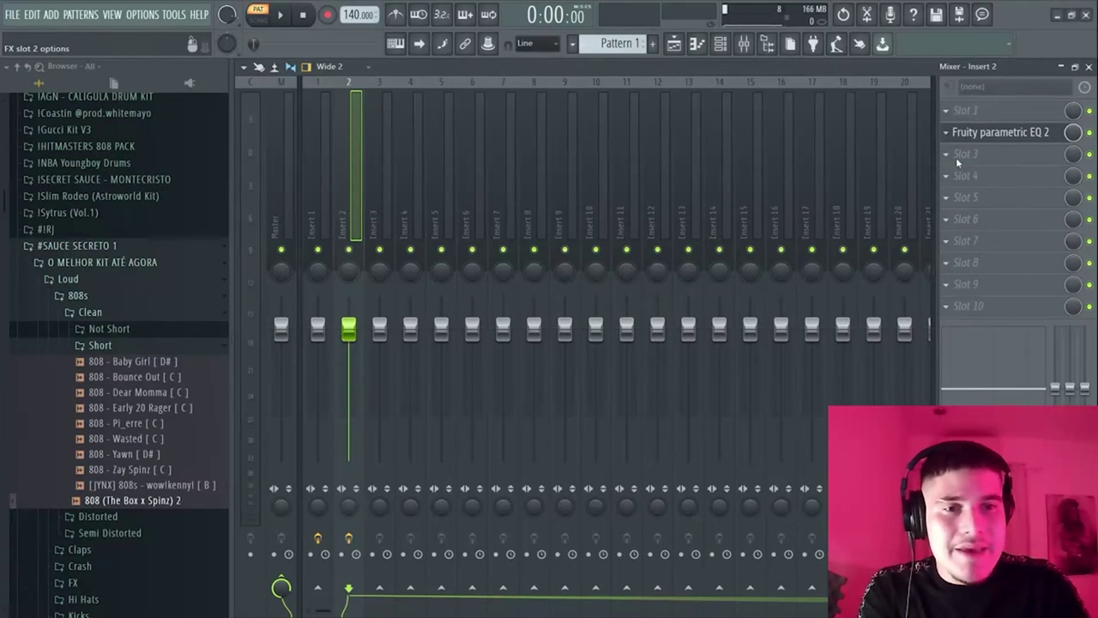
# Step: Add [ARDIST] Vox - Ghast and Vox [ Uuuh ] from the Loud kit's Vox > Other folder as new channels
pyautogui.click(722, 42)
pyautogui.scroll(4, 77, 242)
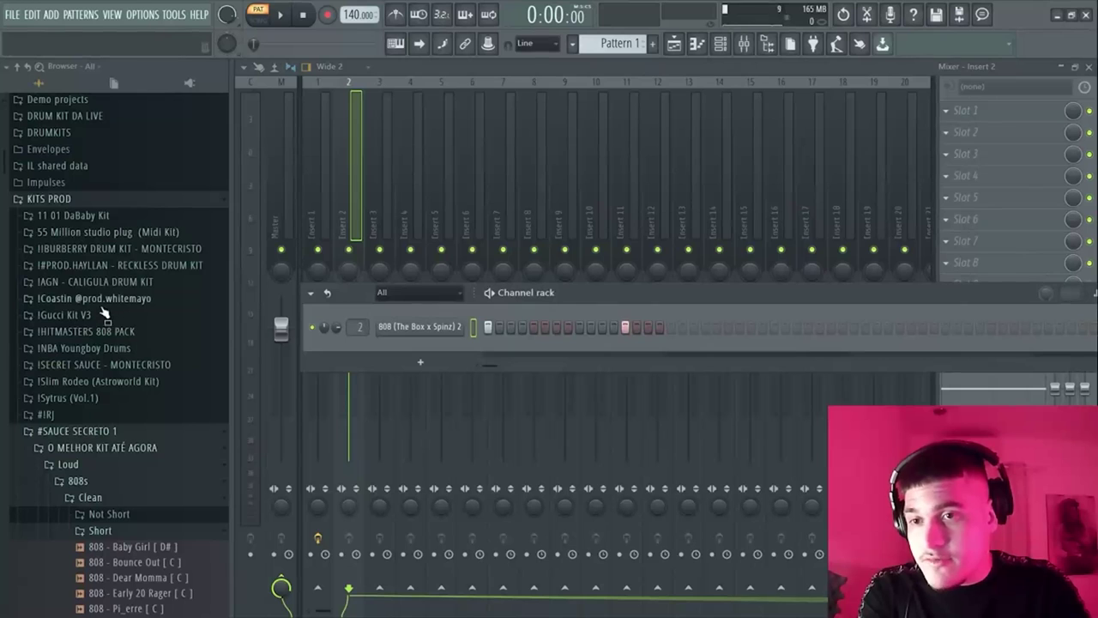
pyautogui.click(132, 487)
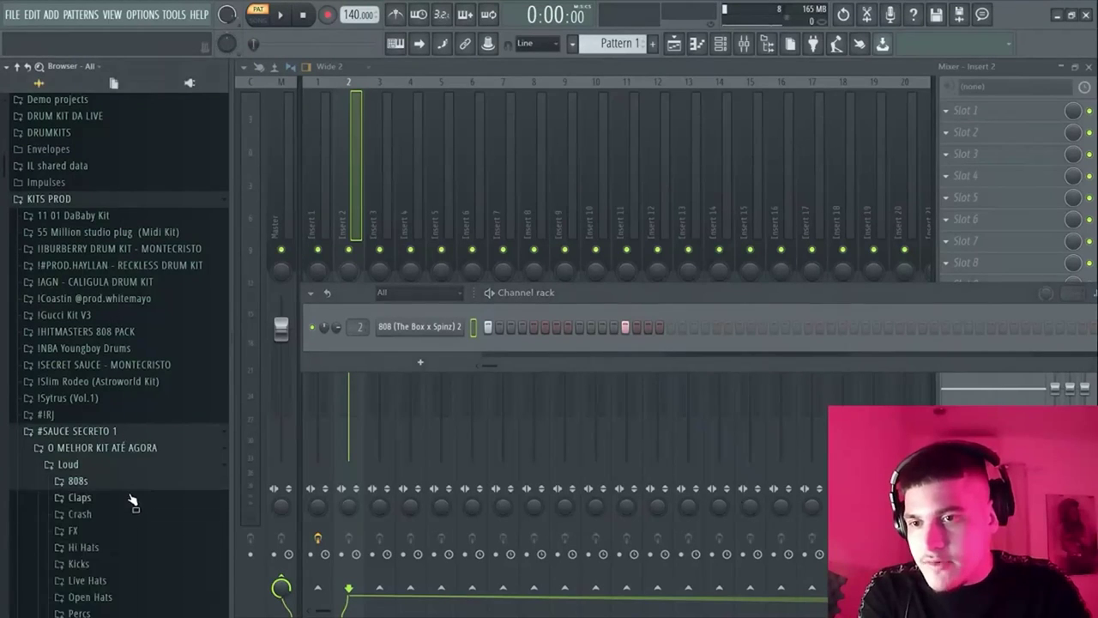
pyautogui.scroll(-4, 129, 492)
pyautogui.click(121, 478)
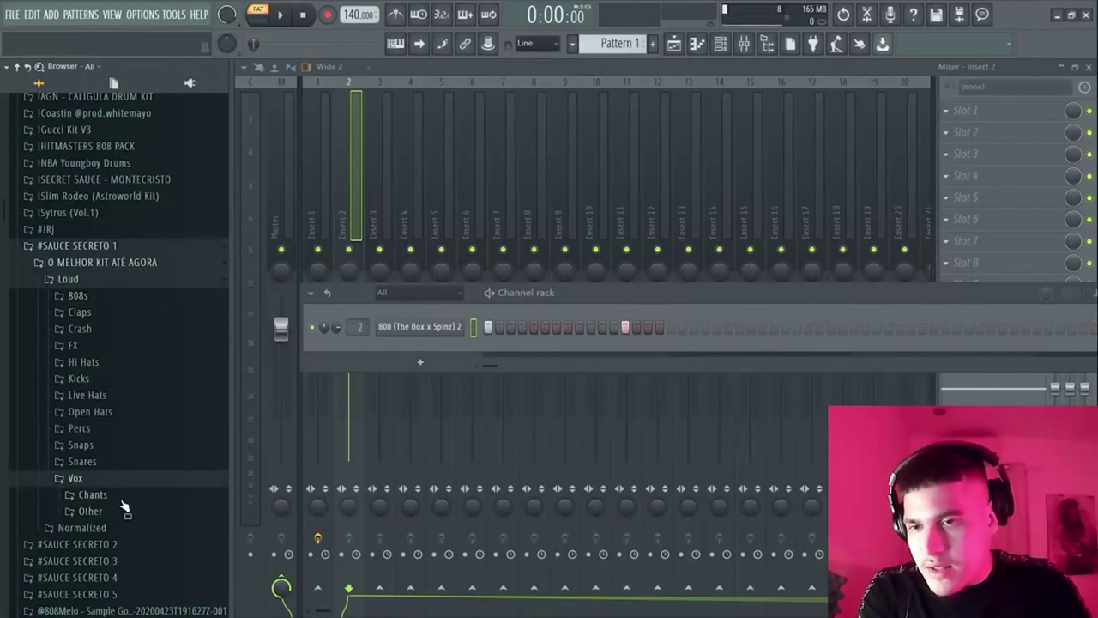
pyautogui.click(112, 510)
pyautogui.doubleClick(120, 527)
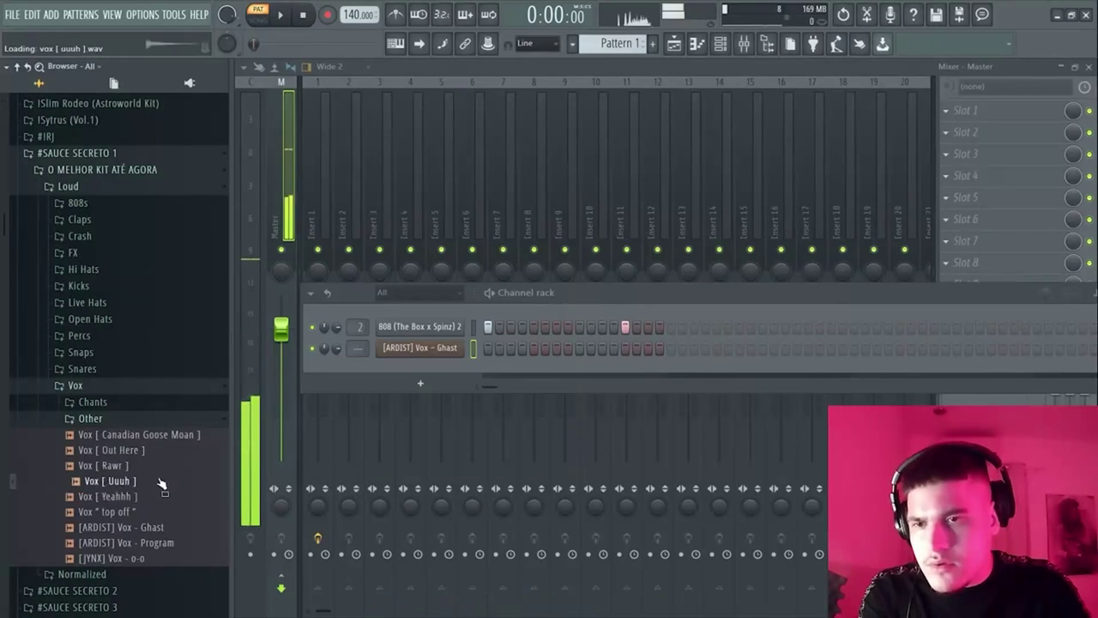
pyautogui.moveTo(160, 481); pyautogui.dragTo(432, 370)
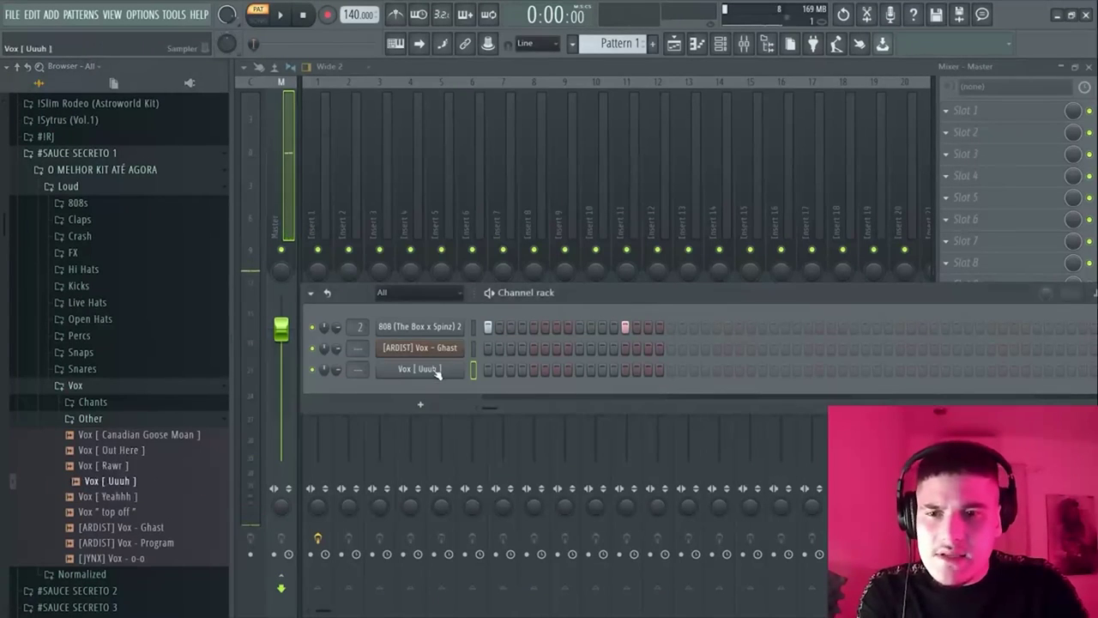
# Step: Leave the 808 only on its first step and place Vox [ Uuuh ] on the first step
pyautogui.click(487, 327)
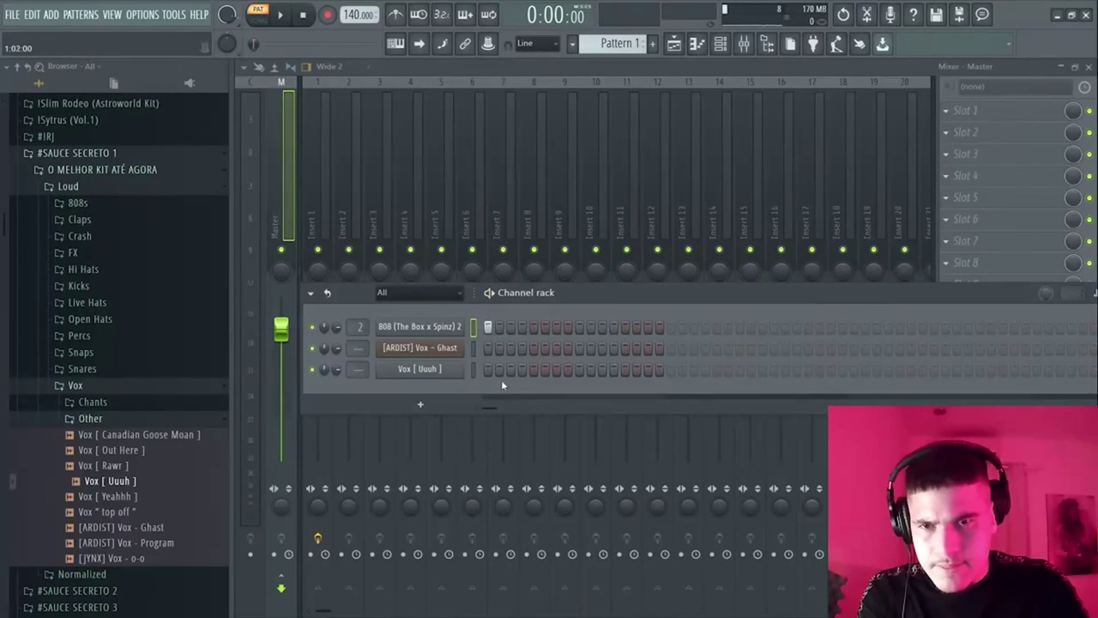
pyautogui.click(487, 369)
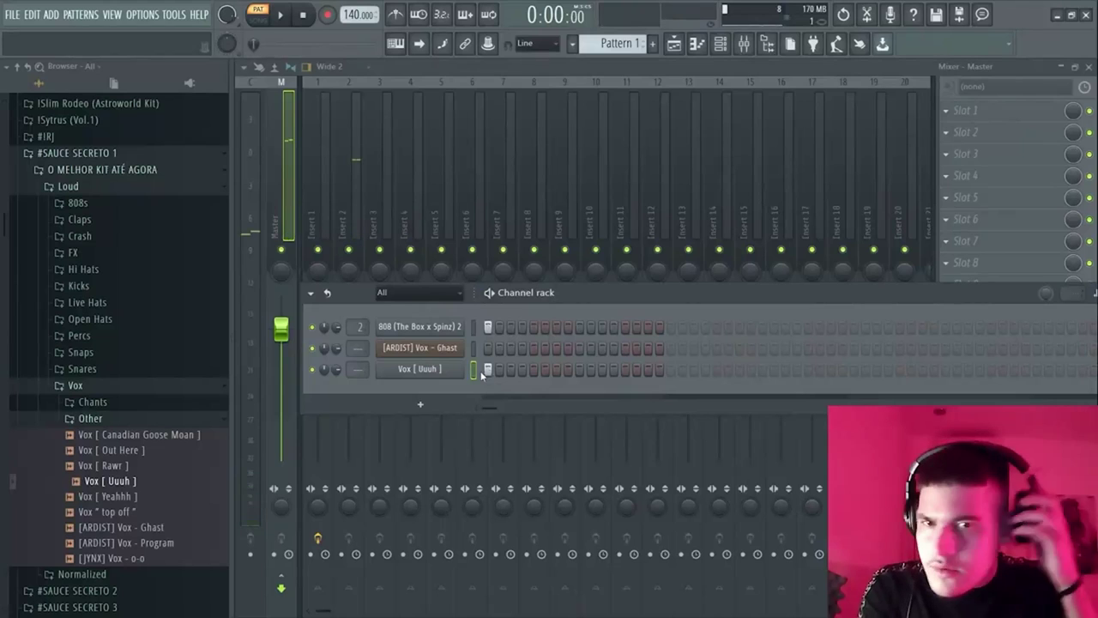
# Step: Route the Vox [ Uuuh ] channel to mixer track 3 and load Aphex Vintage Exciter Stereo on it
pyautogui.click(387, 154)
pyautogui.hotkey('ctrl', 'l')
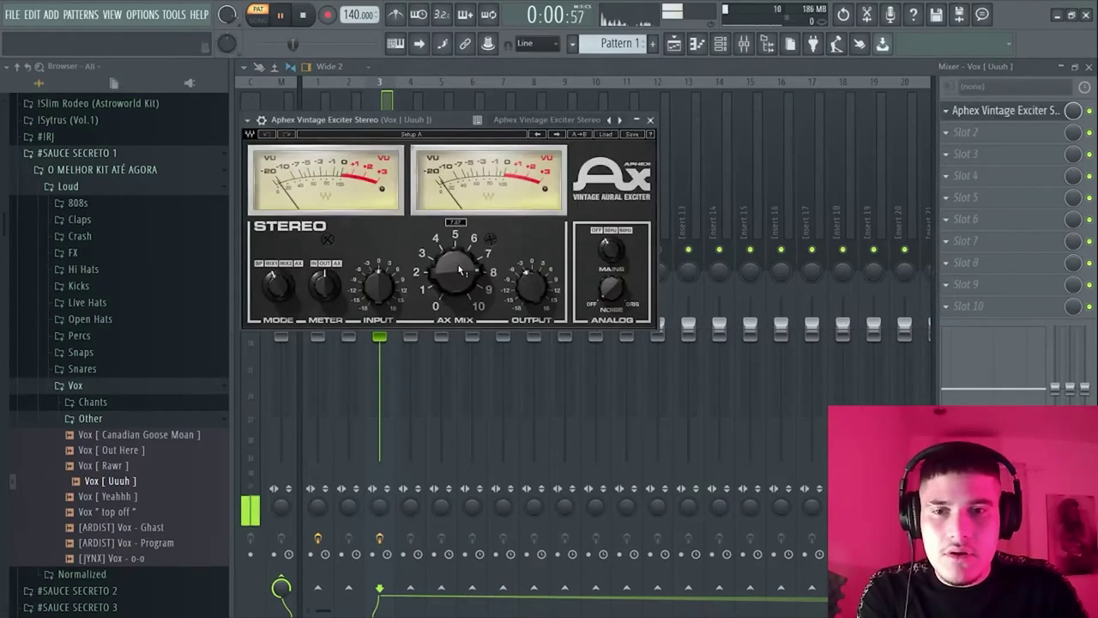
# Step: Set the Aphex exciter's input to 6.9 dB and adjust its output and AX mix while auditioning the pattern
pyautogui.press('space')
pyautogui.press('space')
pyautogui.moveTo(459, 270); pyautogui.dragTo(380, 276)
pyautogui.press('space')
pyautogui.press('space')
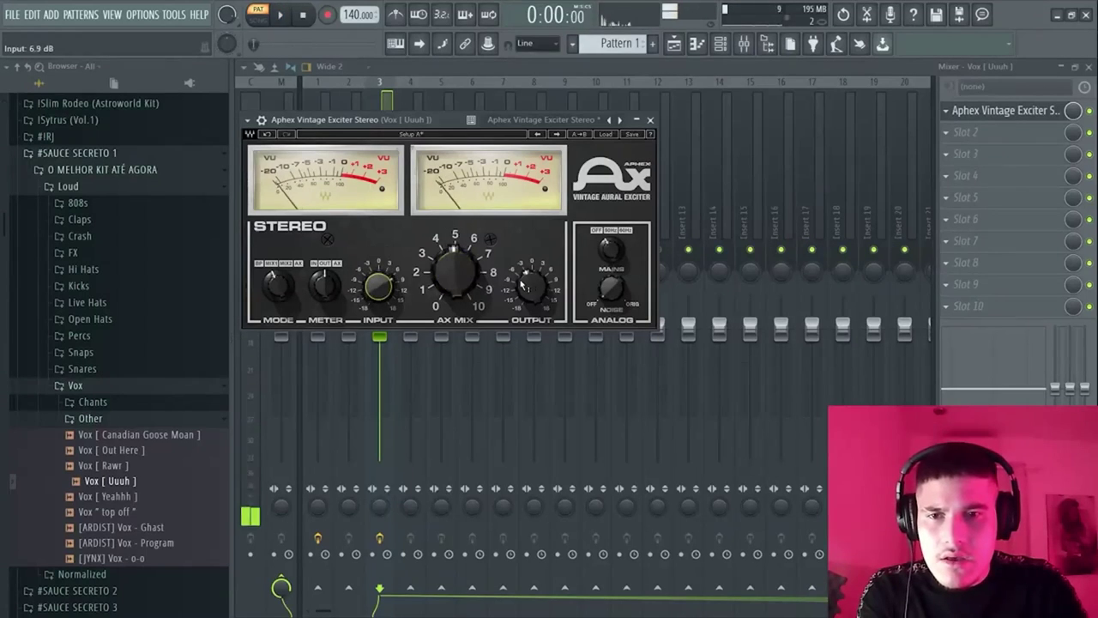
pyautogui.moveTo(532, 285); pyautogui.dragTo(531, 292)
pyautogui.moveTo(457, 285); pyautogui.dragTo(458, 277)
pyautogui.press('space')
# Step: Solo the Vox [ Uuuh ] mixer track and audition the exciter's effect on the vocal
pyautogui.click(383, 103)
pyautogui.press('s')
pyautogui.press('space')
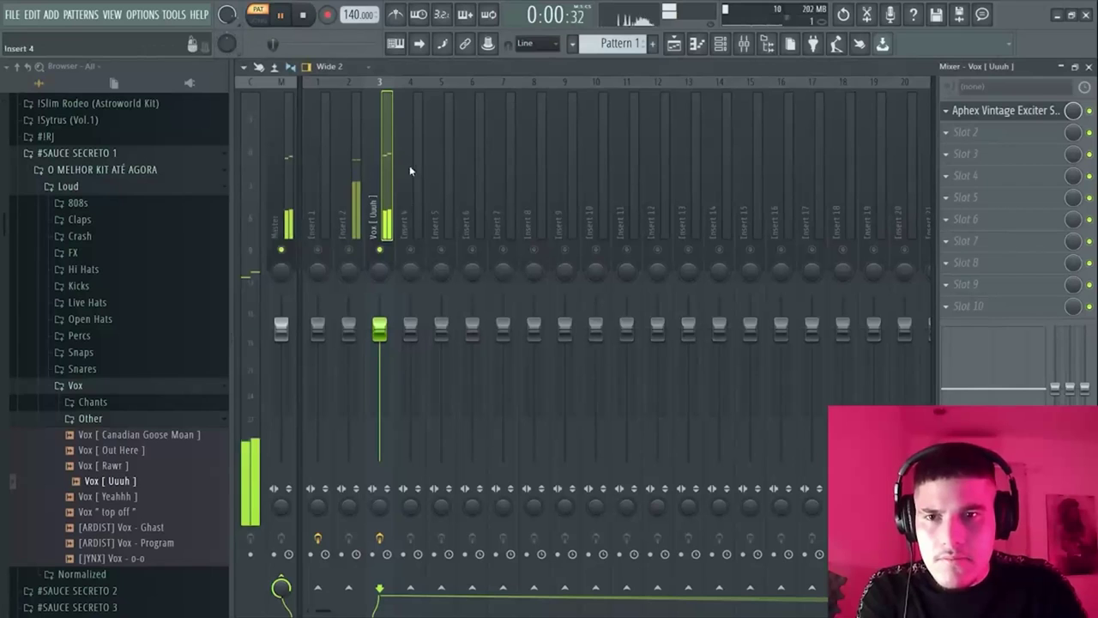
pyautogui.press('space')
pyautogui.press('space')
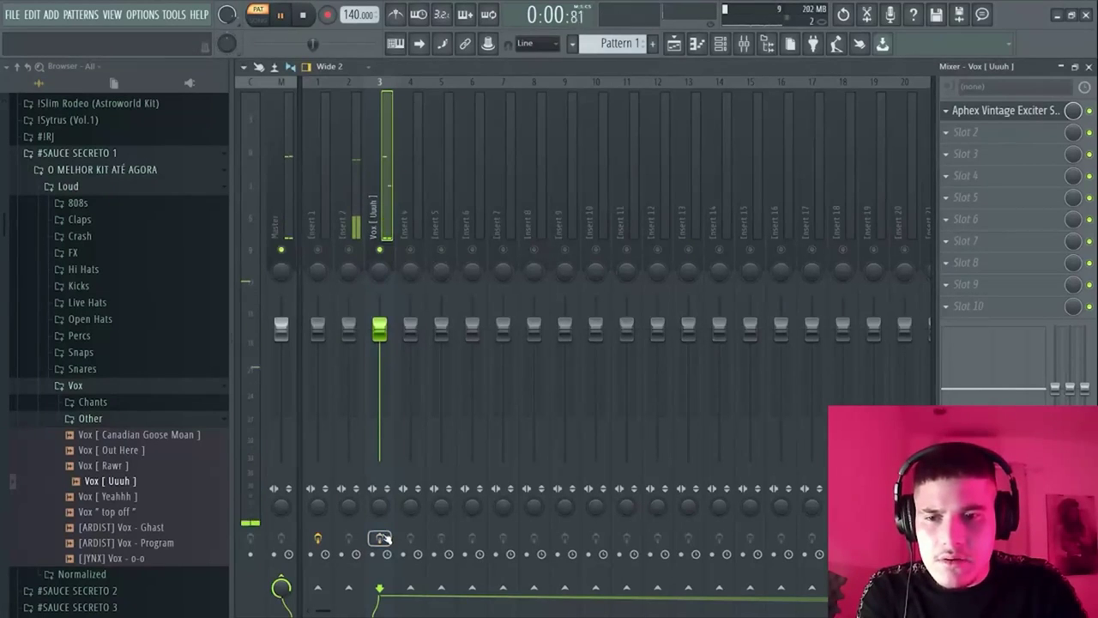
pyautogui.press('space')
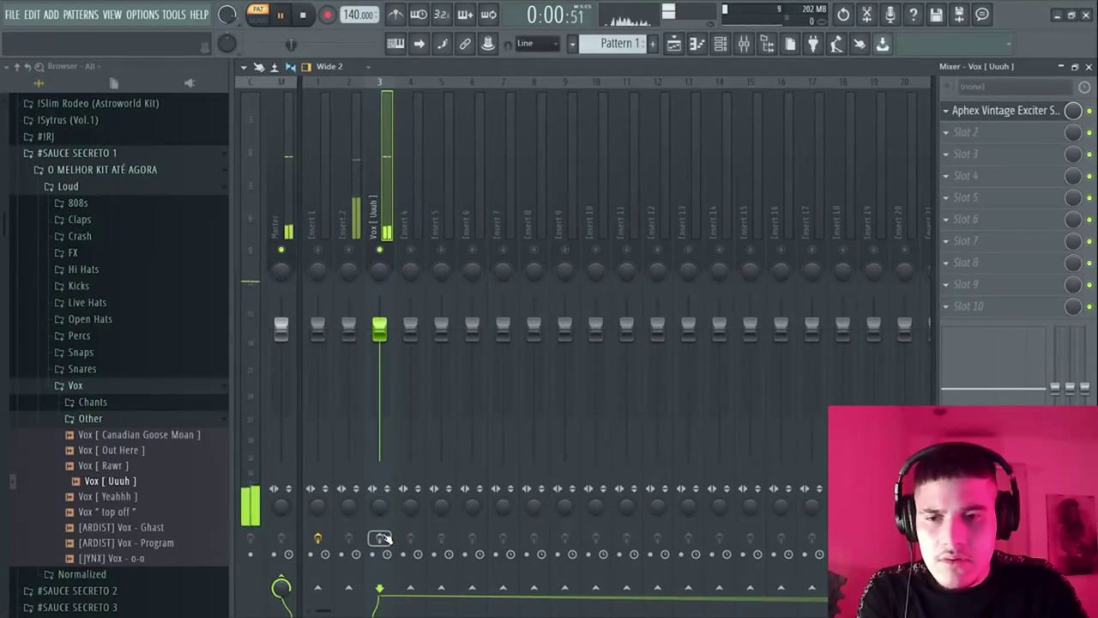